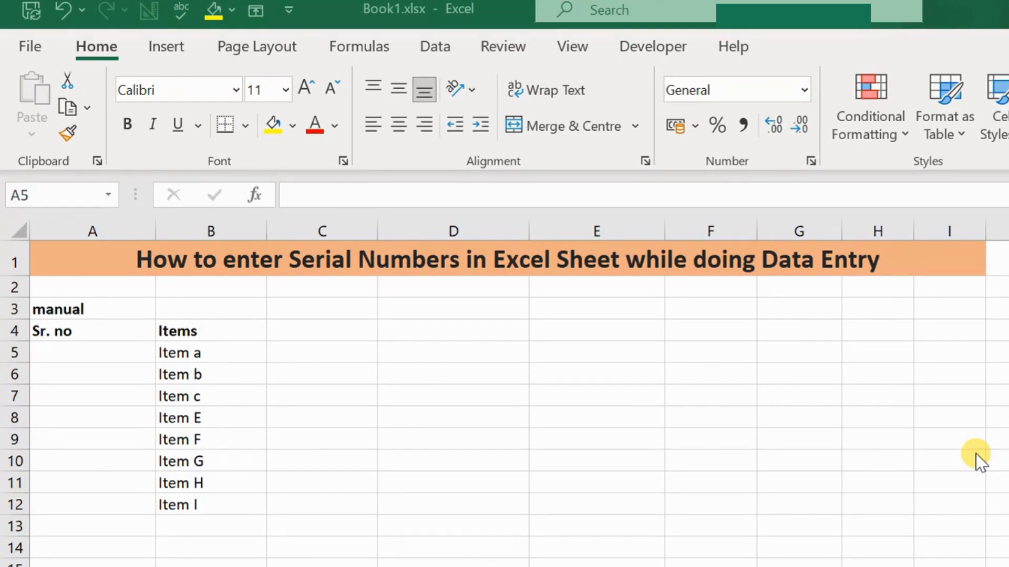
Enter the serial numbers 1 to 8 one by one in cells A5 to A12 under Sr. no.
{"action": "left_click", "coordinate": [86, 351]}
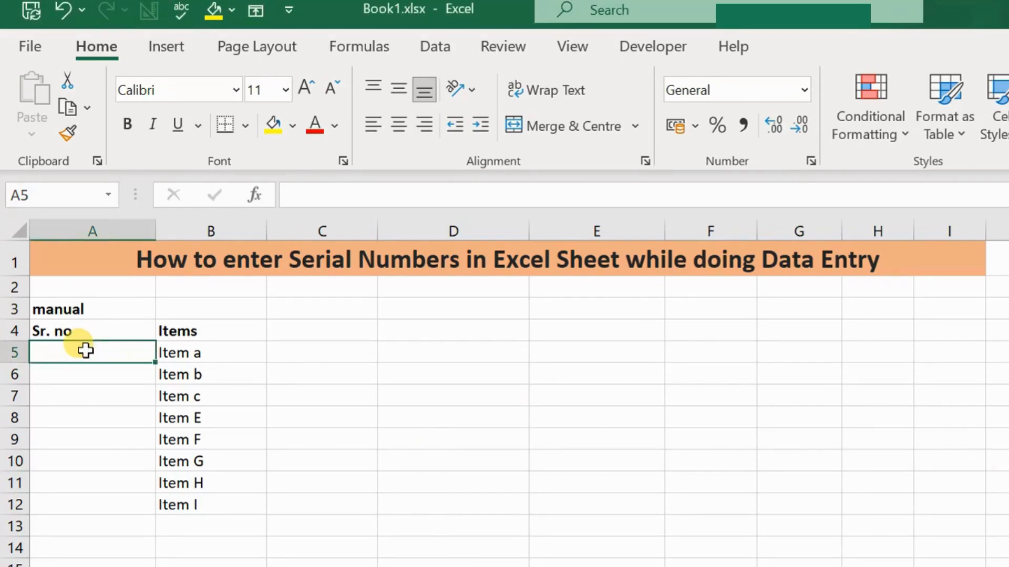
{"action": "type", "text": "1"}
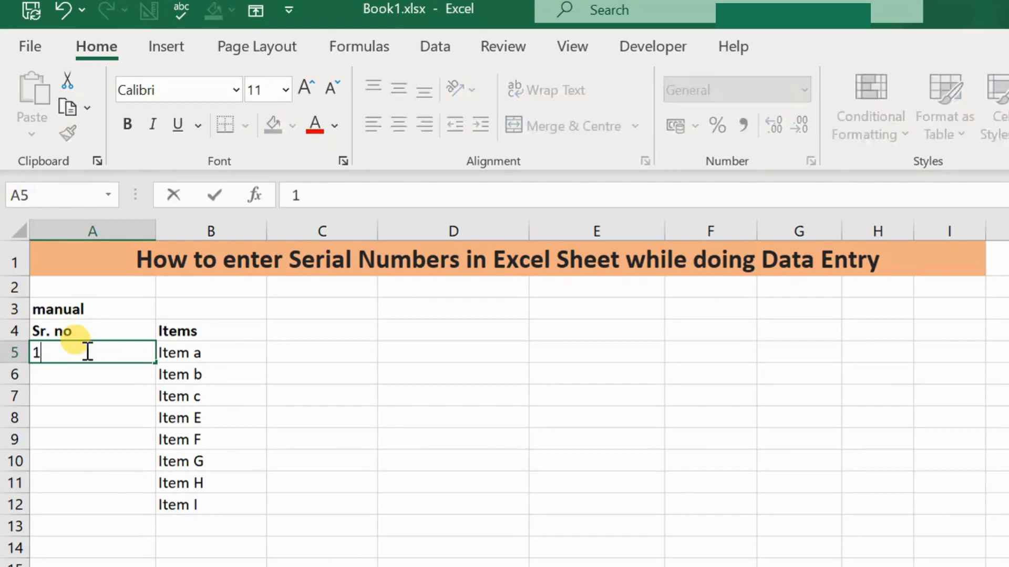
{"action": "key", "text": "Return"}
{"action": "type", "text": "2"}
{"action": "key", "text": "Return"}
{"action": "type", "text": "3"}
{"action": "key", "text": "Return"}
{"action": "type", "text": "4"}
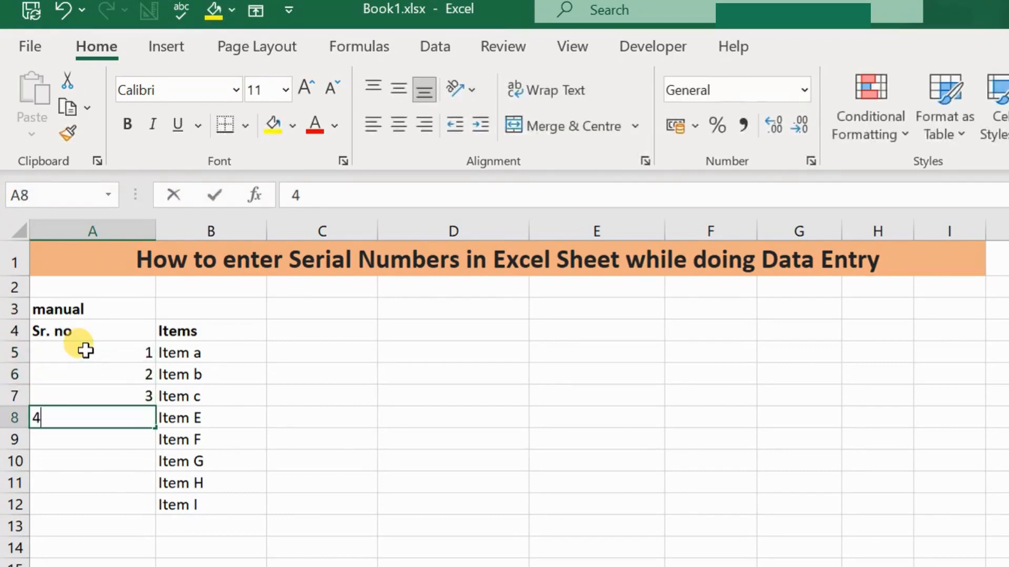
{"action": "key", "text": "Return"}
{"action": "type", "text": "5"}
{"action": "key", "text": "Return"}
{"action": "type", "text": "6"}
{"action": "key", "text": "Return"}
{"action": "type", "text": "7"}
{"action": "key", "text": "Return"}
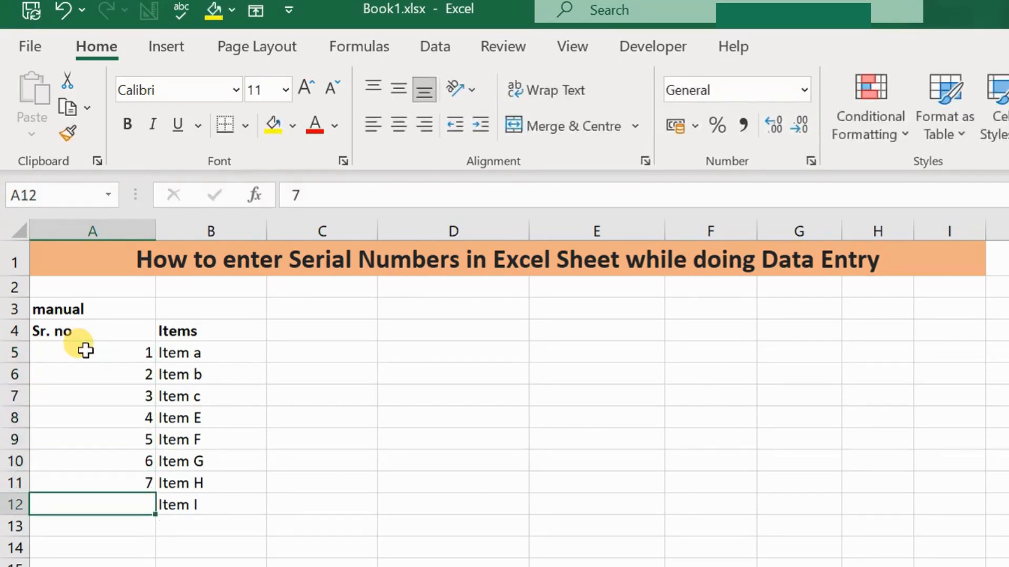
{"action": "type", "text": "8"}
{"action": "key", "text": "Return"}
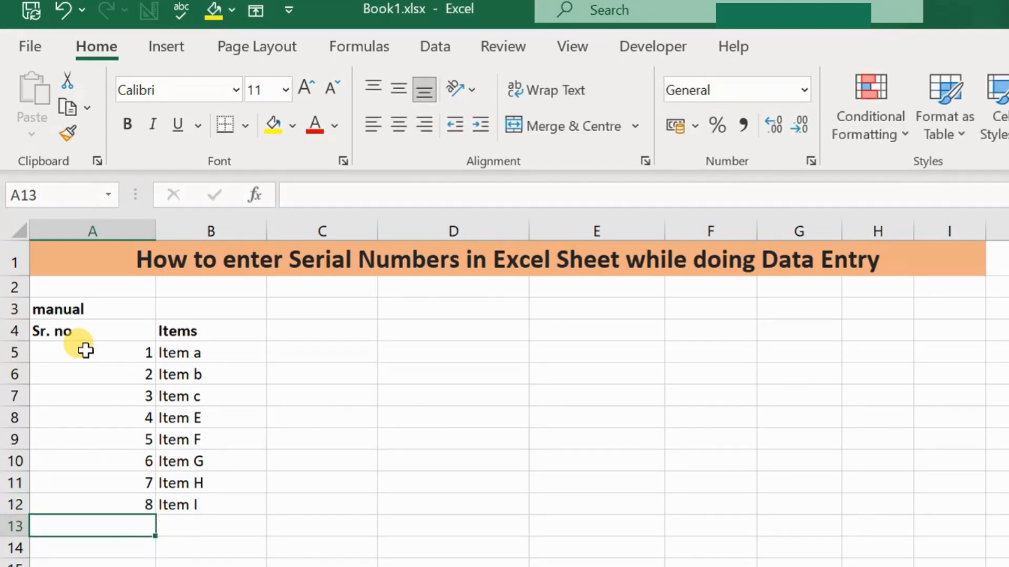
Insert an empty column B before the Items column.
{"action": "left_click", "coordinate": [223, 229]}
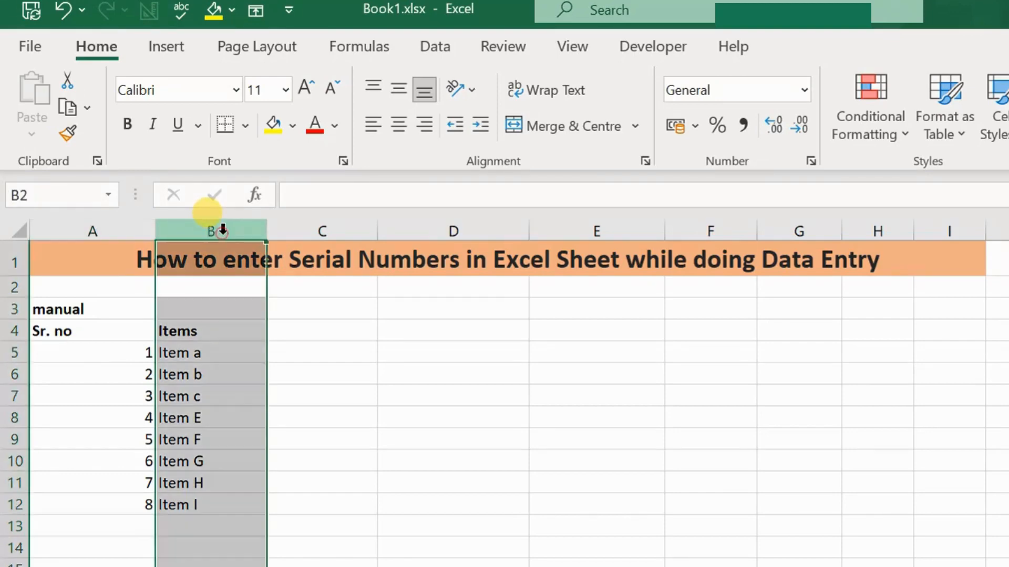
{"action": "right_click", "coordinate": [223, 234]}
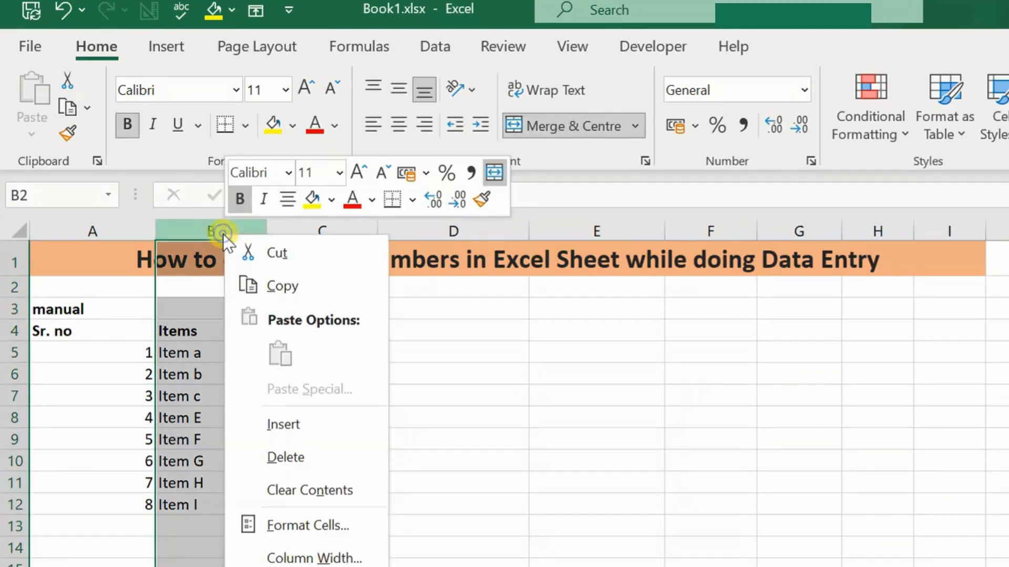
{"action": "left_click", "coordinate": [257, 420]}
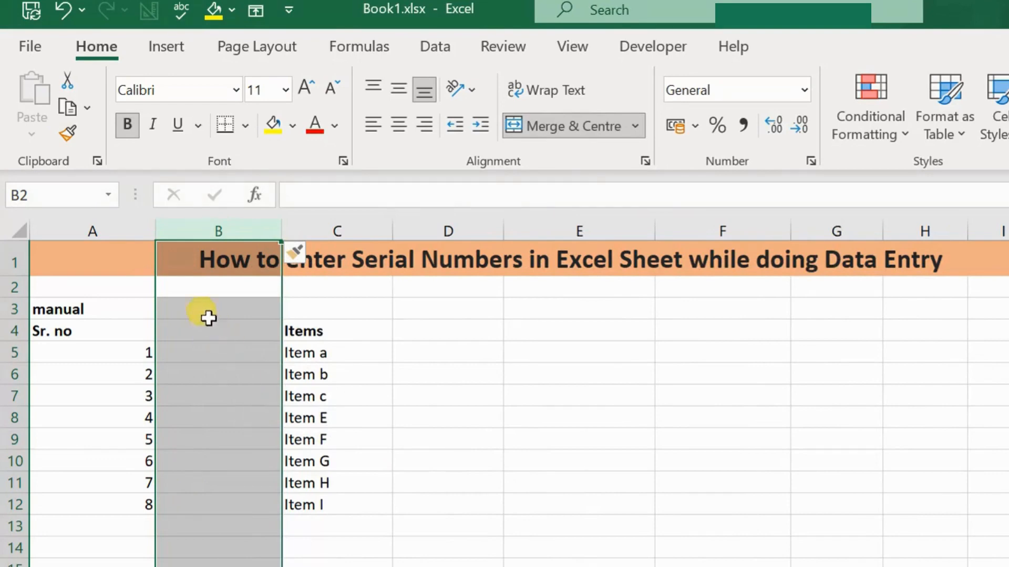
Copy the Sr. no heading from A4 to B4 and enter the heading Autofill above it in B3.
{"action": "left_click", "coordinate": [64, 336]}
{"action": "key", "text": "ctrl+c"}
{"action": "key", "text": "Right"}
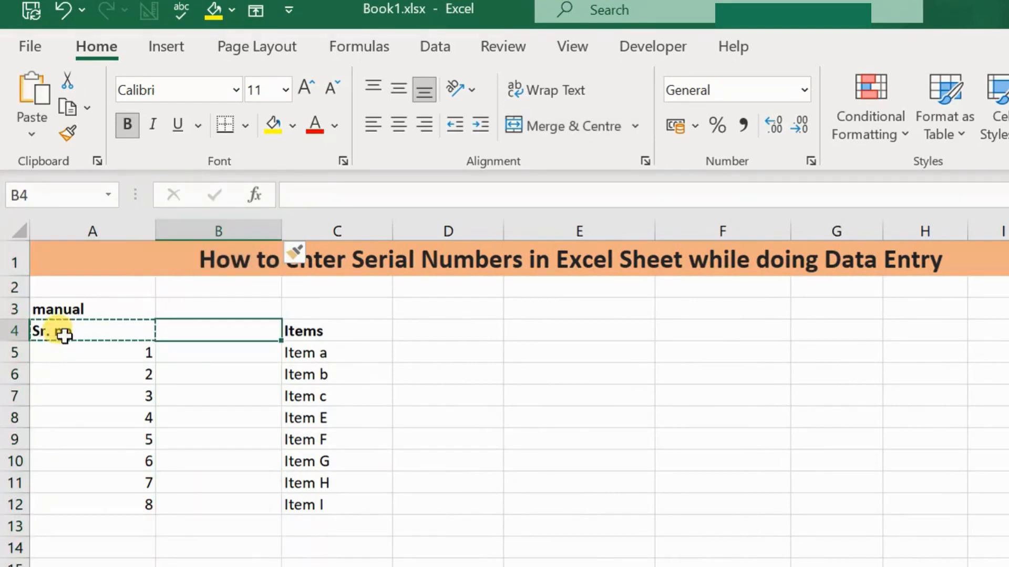
{"action": "key", "text": "ctrl+v"}
{"action": "key", "text": "Up"}
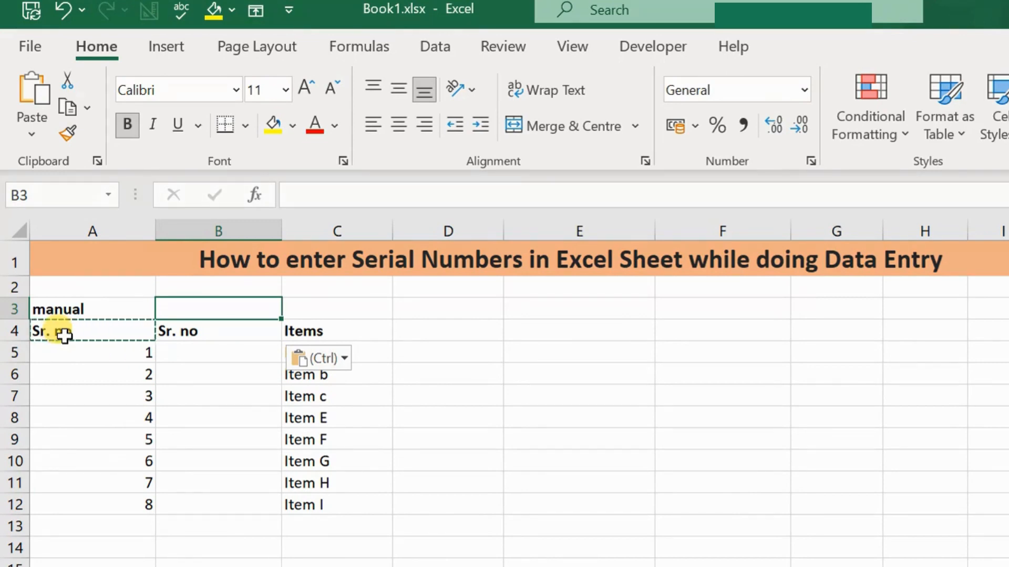
{"action": "type", "text": "A"}
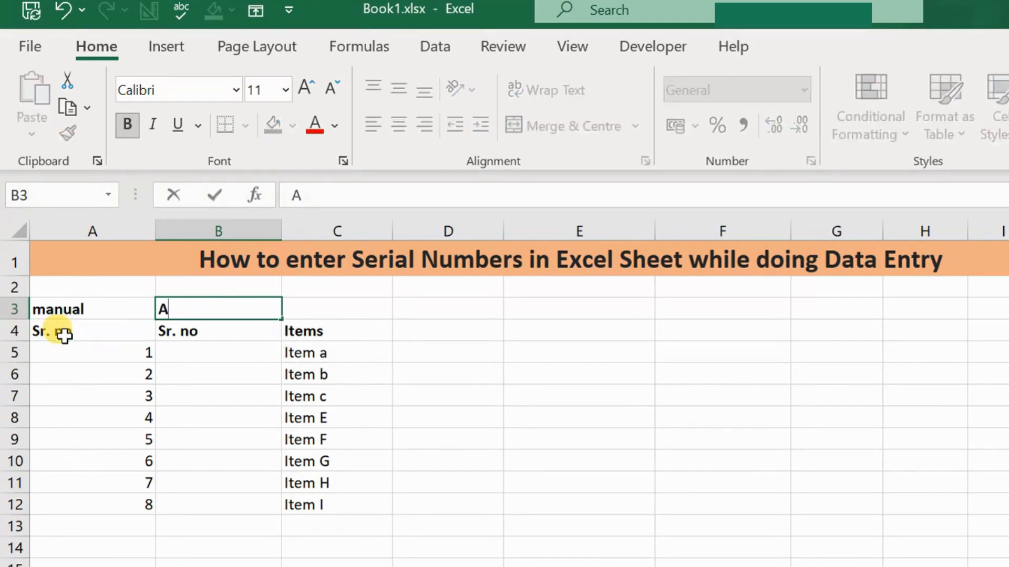
{"action": "type", "text": "utof ill"}
{"action": "key", "text": "Return"}
{"action": "key", "text": "Return"}
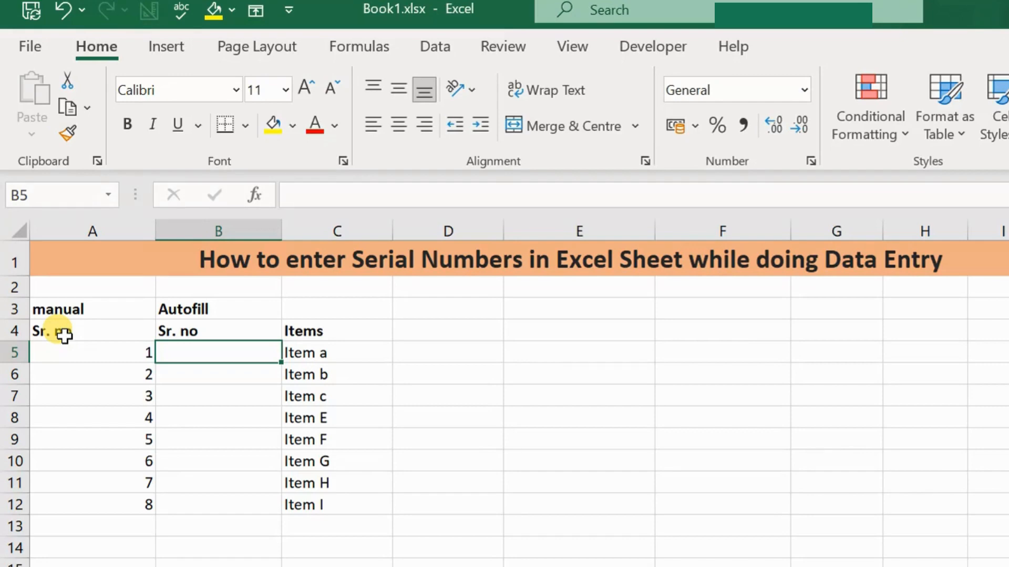
Enter 1 in B5 and fill a linear series down the column from it with step value 1 and stop value 8.
{"action": "type", "text": "1"}
{"action": "key", "text": "Return"}
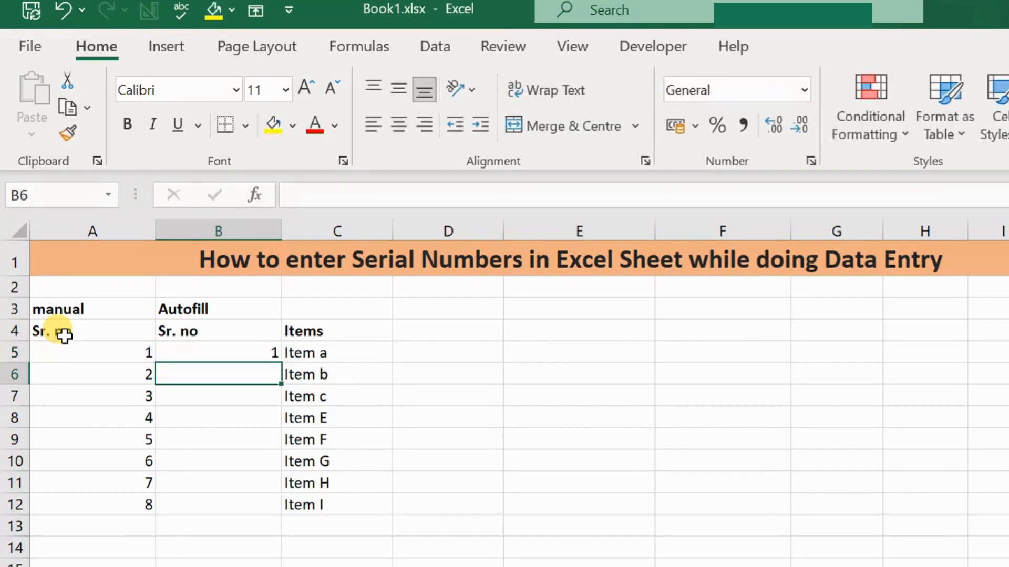
{"action": "key", "text": "Up"}
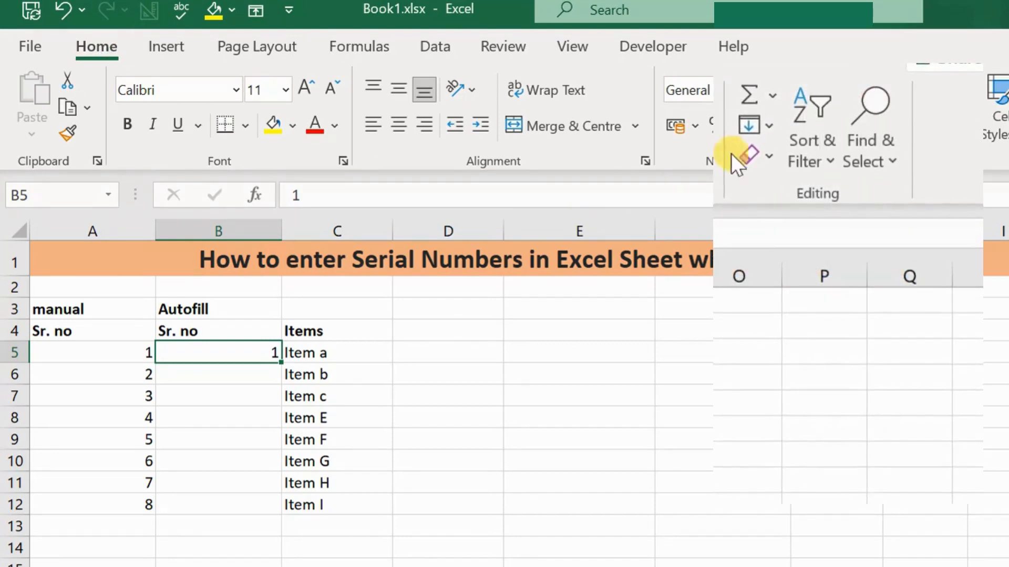
{"action": "left_click", "coordinate": [766, 120]}
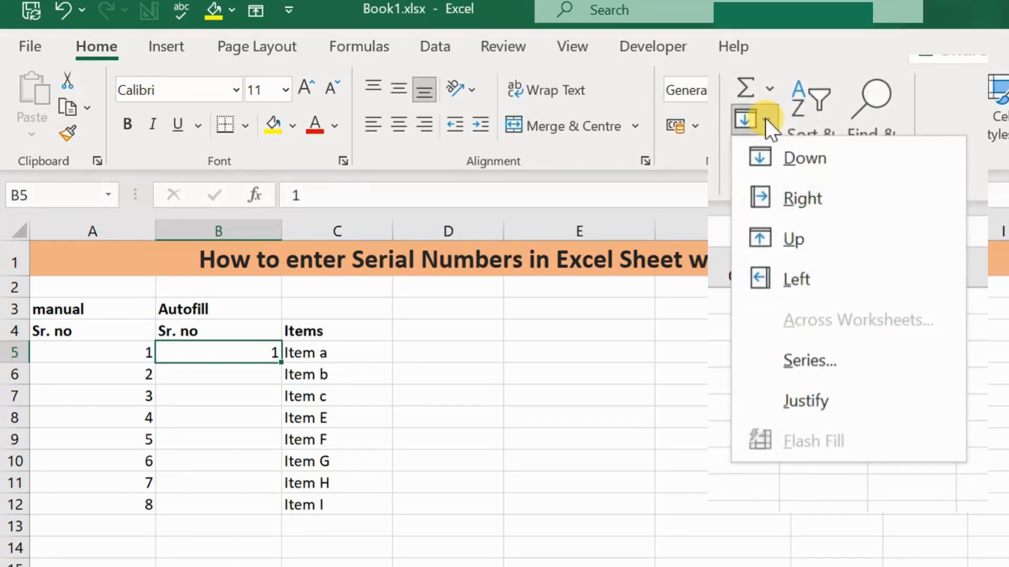
{"action": "left_click", "coordinate": [793, 351]}
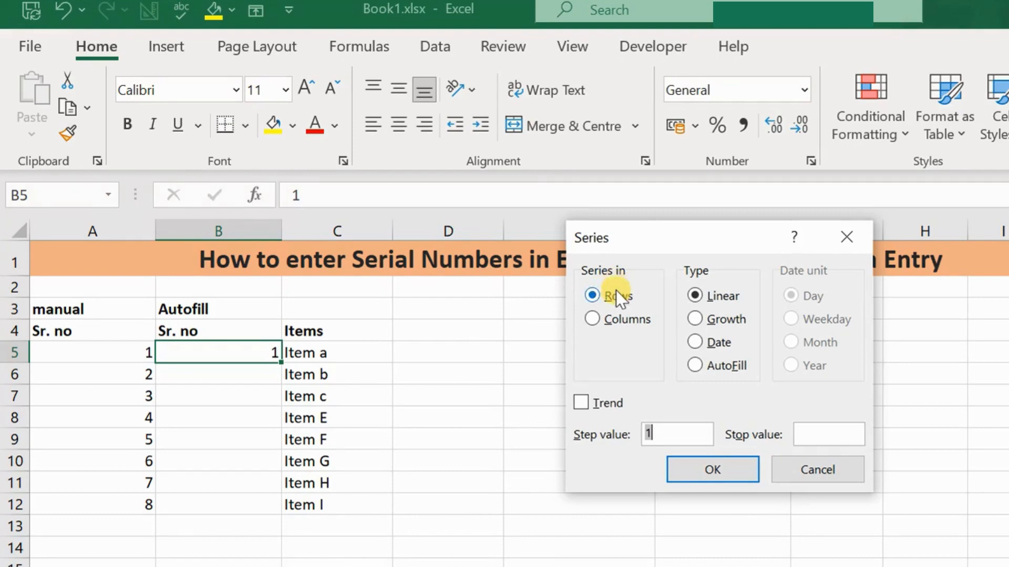
{"action": "left_click", "coordinate": [592, 318]}
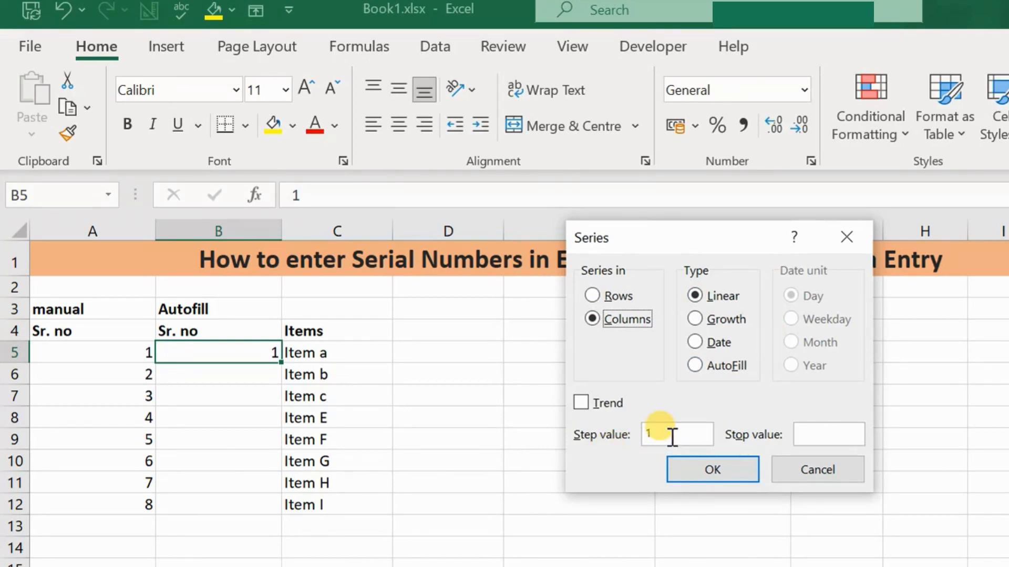
{"action": "left_click", "coordinate": [813, 430]}
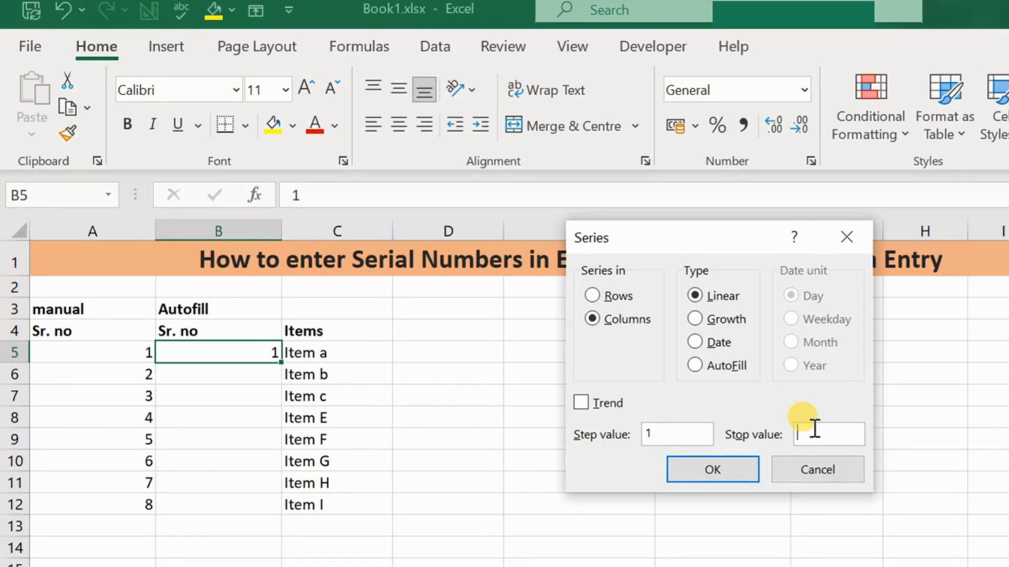
{"action": "type", "text": "8"}
{"action": "left_click", "coordinate": [725, 472]}
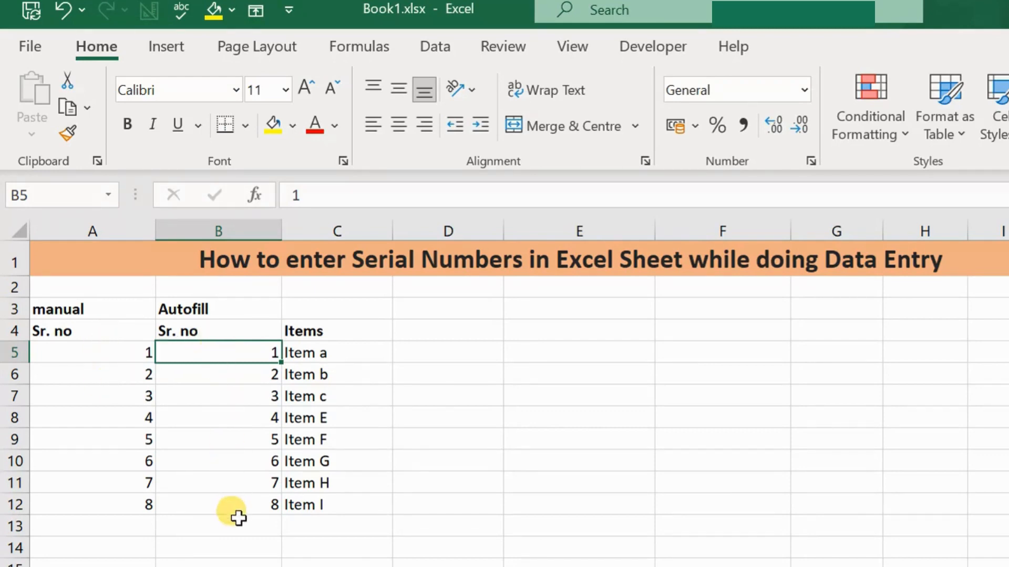
Insert an empty column C between the Autofill numbers and the Items column.
{"action": "left_click", "coordinate": [321, 227]}
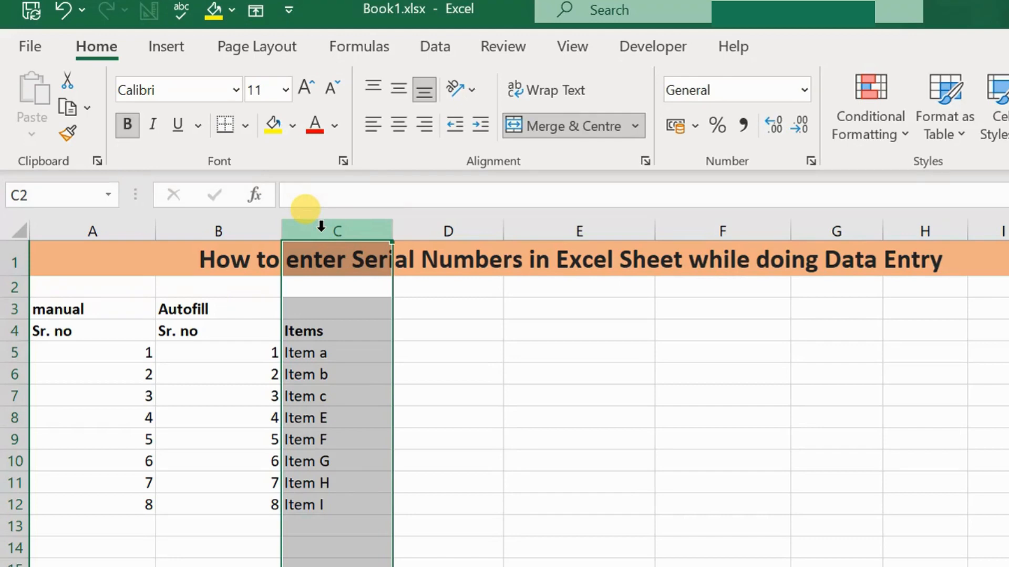
{"action": "right_click", "coordinate": [321, 227]}
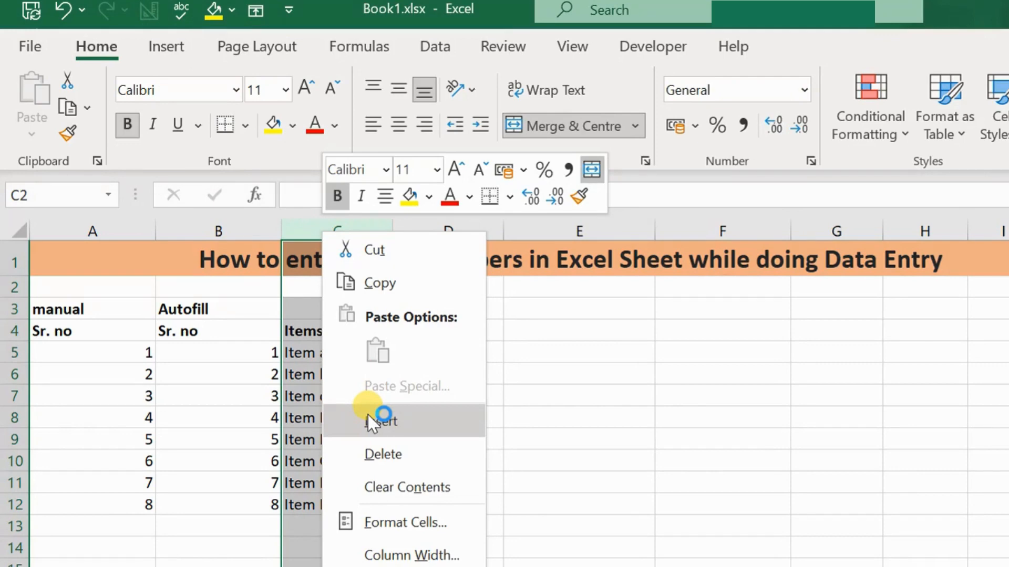
{"action": "left_click", "coordinate": [419, 421]}
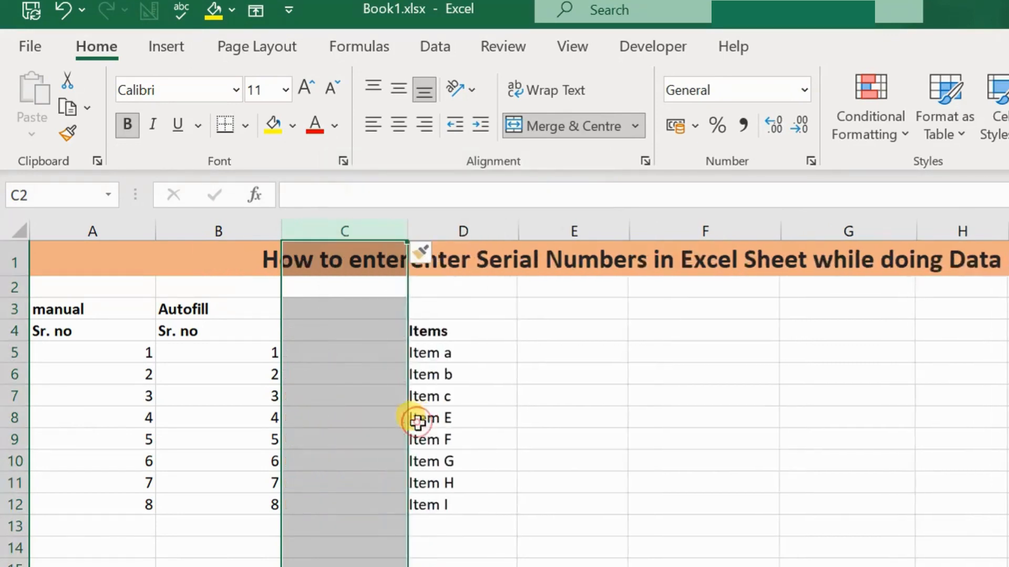
Copy the Sr. no heading from B4 to C4 and enter the heading Formula 1 above it in C3.
{"action": "left_click", "coordinate": [229, 331]}
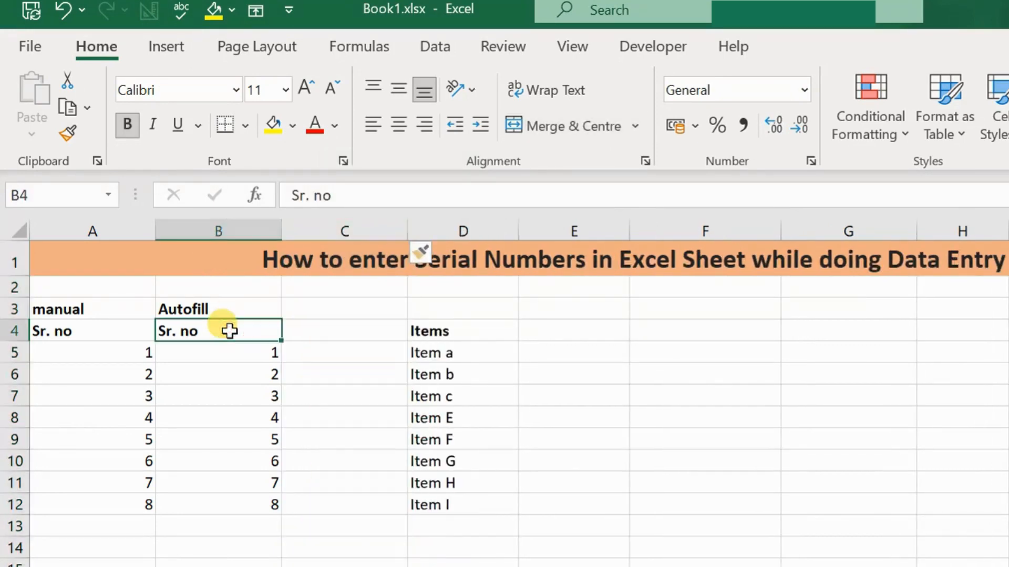
{"action": "key", "text": "ctrl+c"}
{"action": "key", "text": "Right"}
{"action": "key", "text": "ctrl+v"}
{"action": "key", "text": "Up"}
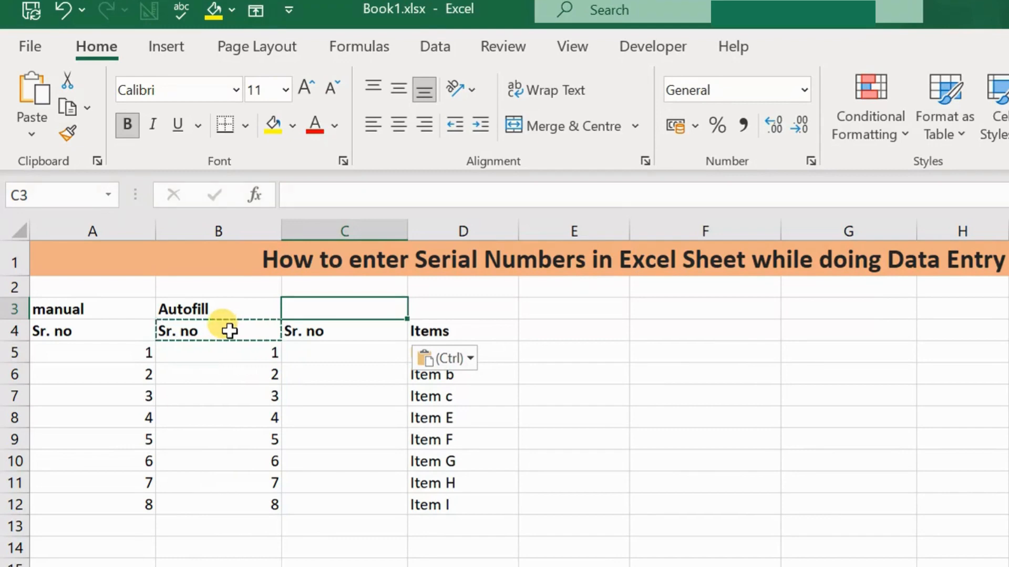
{"action": "type", "text": "Formu"}
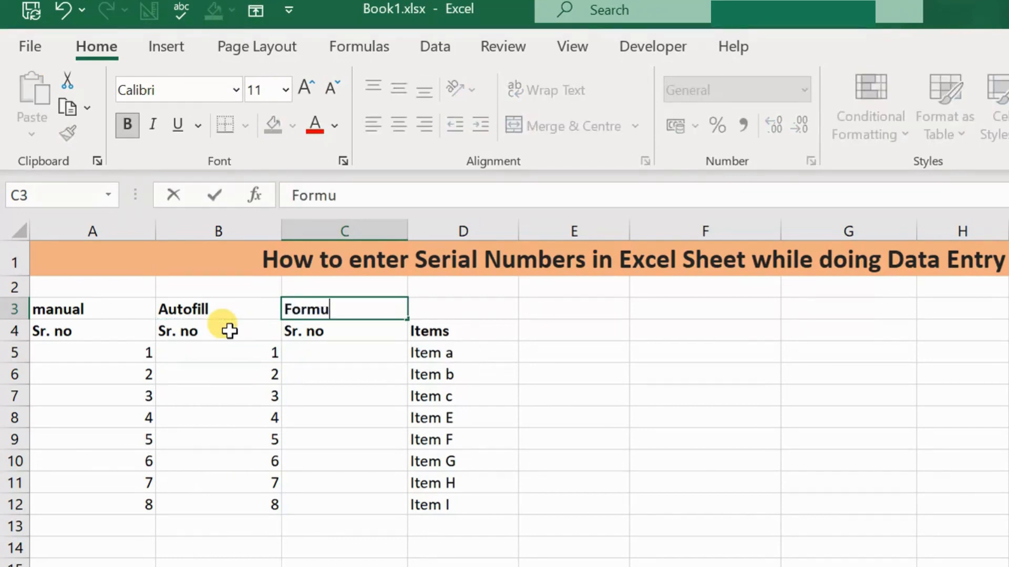
{"action": "type", "text": "la 1"}
{"action": "key", "text": "Return"}
{"action": "key", "text": "Return"}
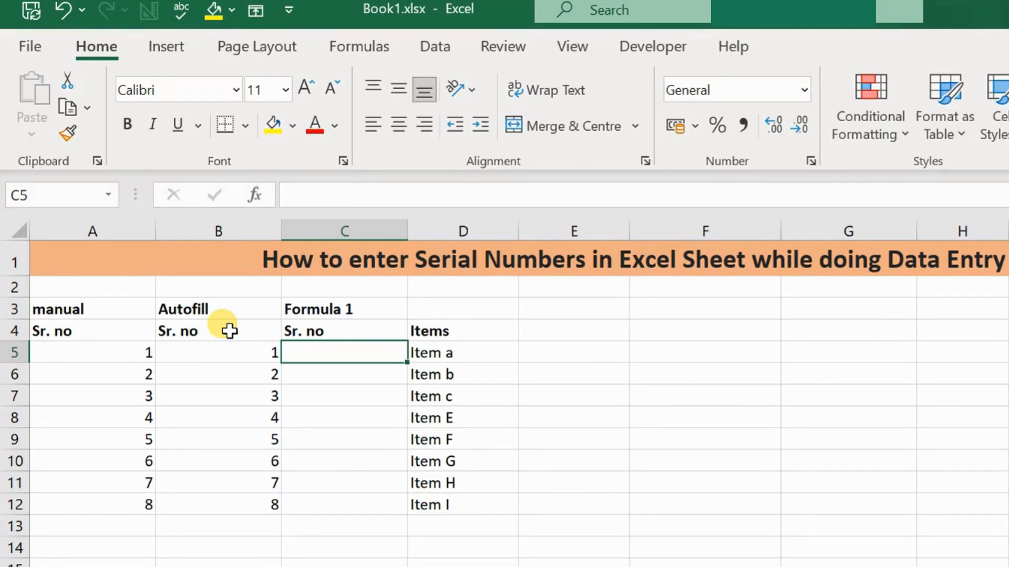
Number C5:C12 with 1 in C5 and the formula =C5+1 filled from C6 down to C12.
{"action": "type", "text": "1"}
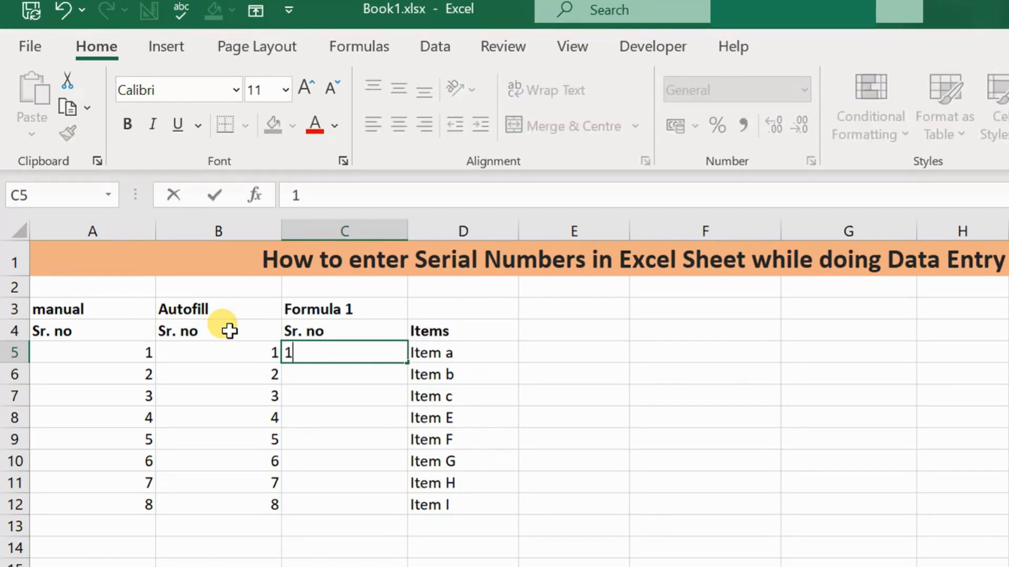
{"action": "key", "text": "Return"}
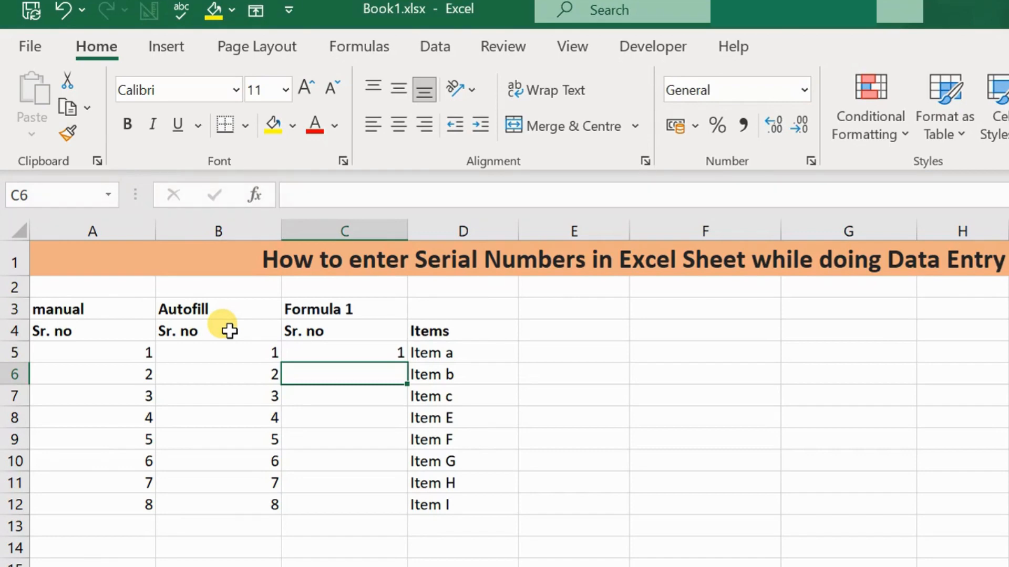
{"action": "type", "text": "="}
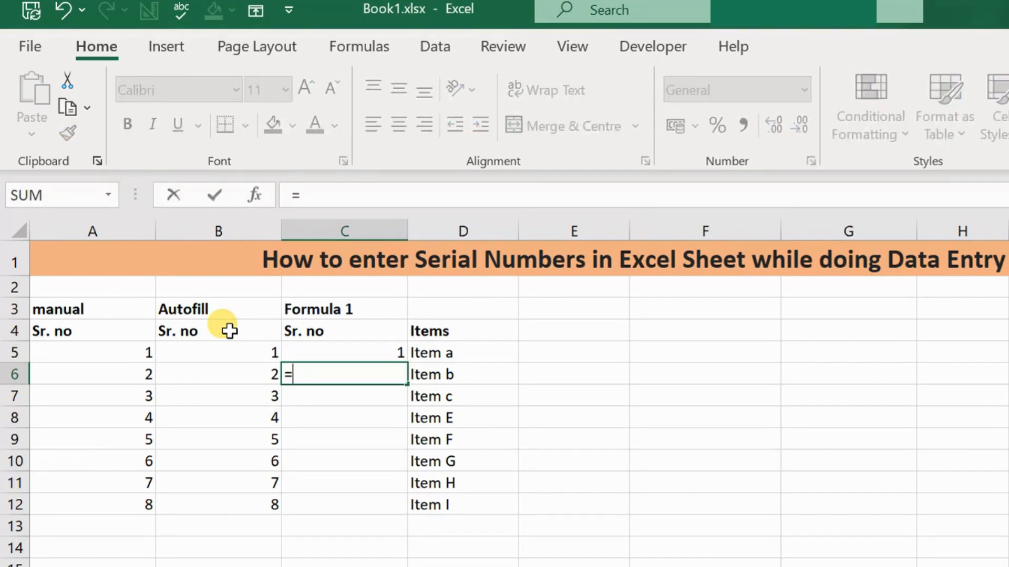
{"action": "key", "text": "Up"}
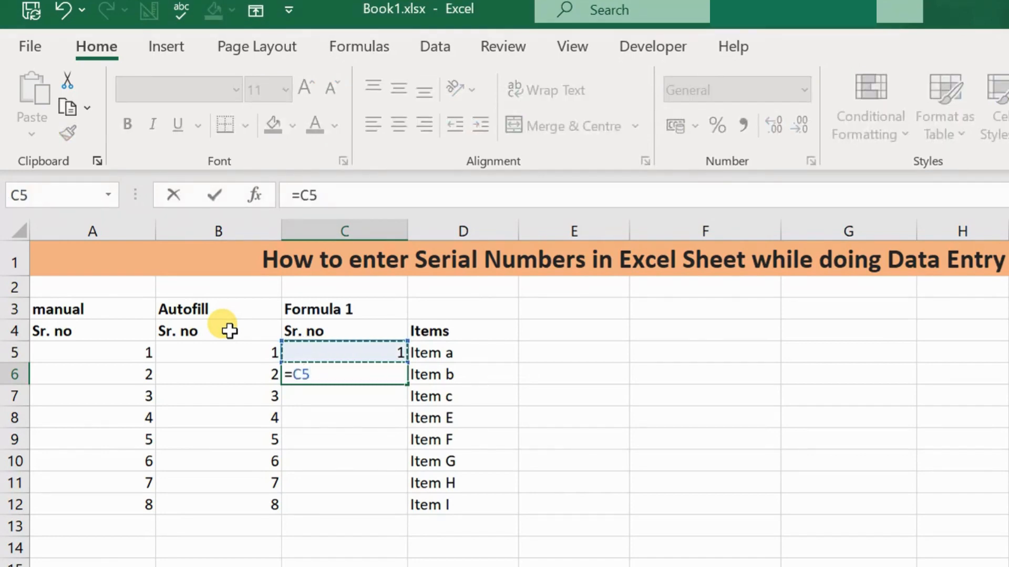
{"action": "type", "text": "+1"}
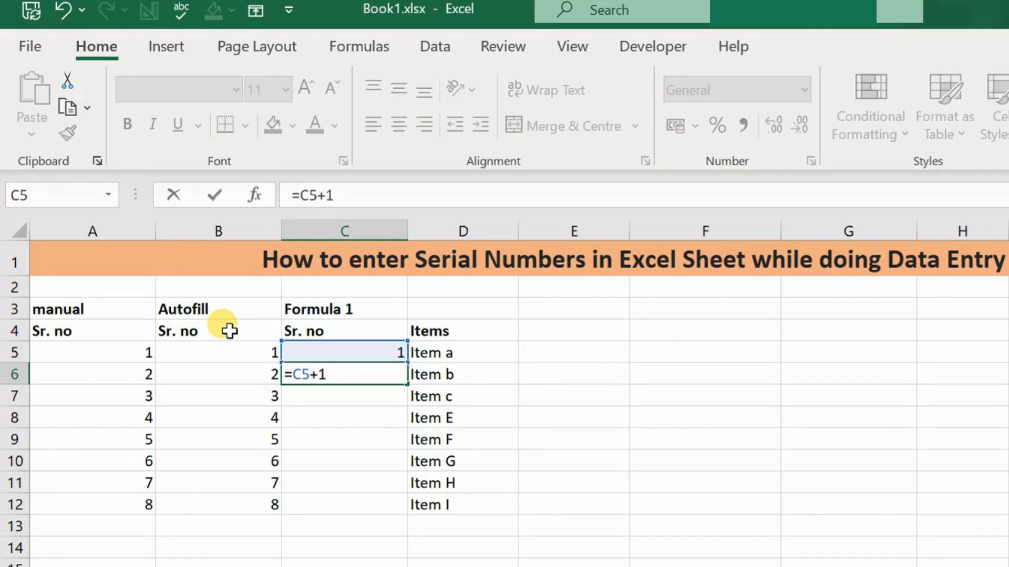
{"action": "key", "text": "Return"}
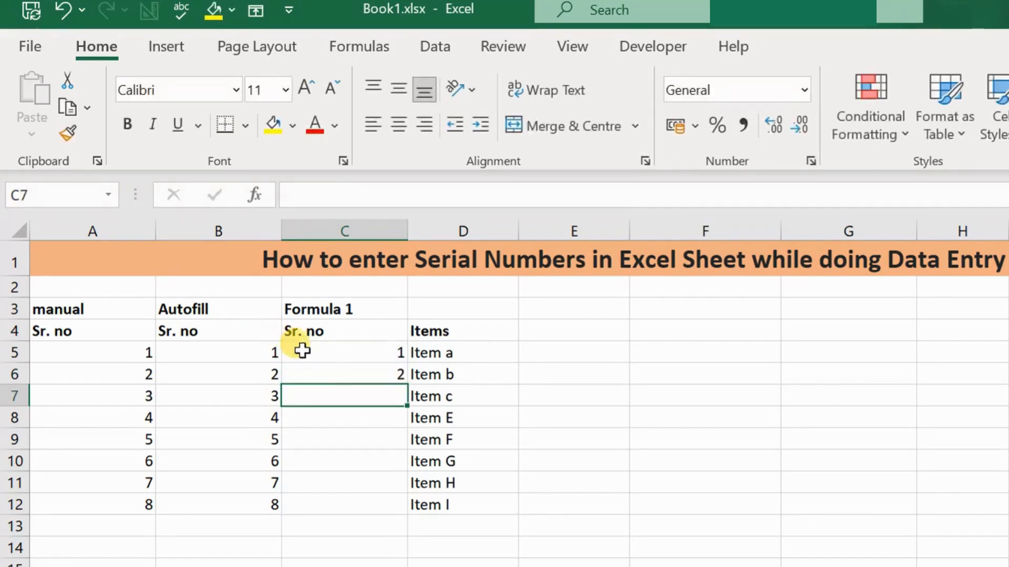
{"action": "left_click", "coordinate": [331, 367]}
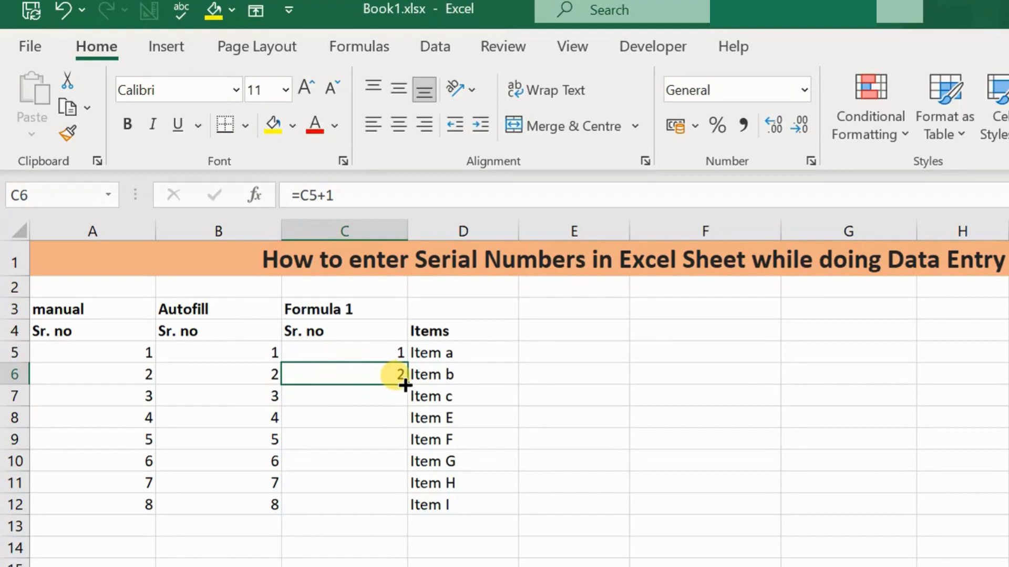
{"action": "left_click_drag", "start_coordinate": [405, 386], "coordinate": [411, 510]}
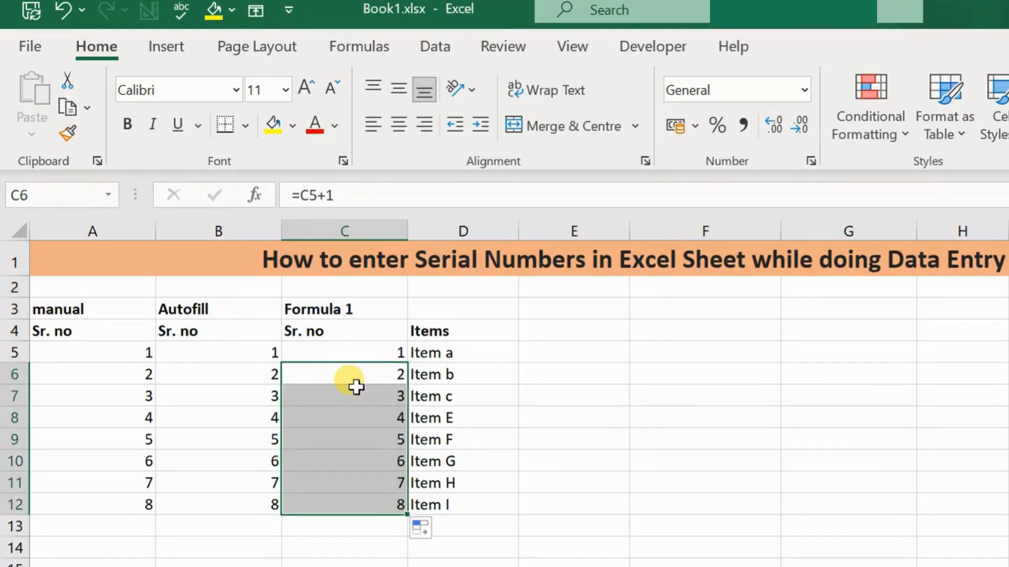
Insert an empty column D between the Formula 1 numbers and the Items column.
{"action": "left_click", "coordinate": [467, 218]}
{"action": "right_click", "coordinate": [467, 225]}
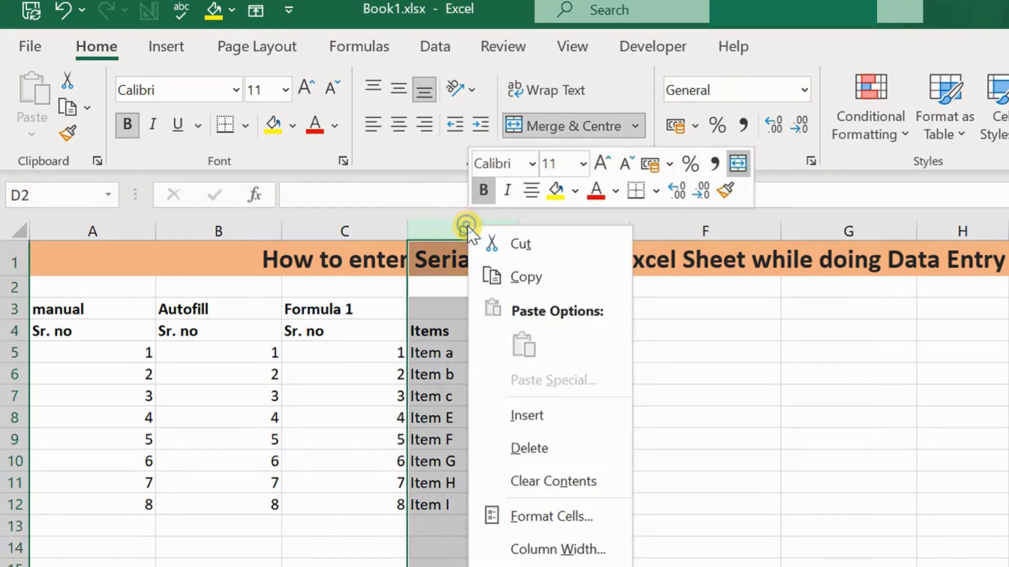
{"action": "left_click", "coordinate": [516, 404]}
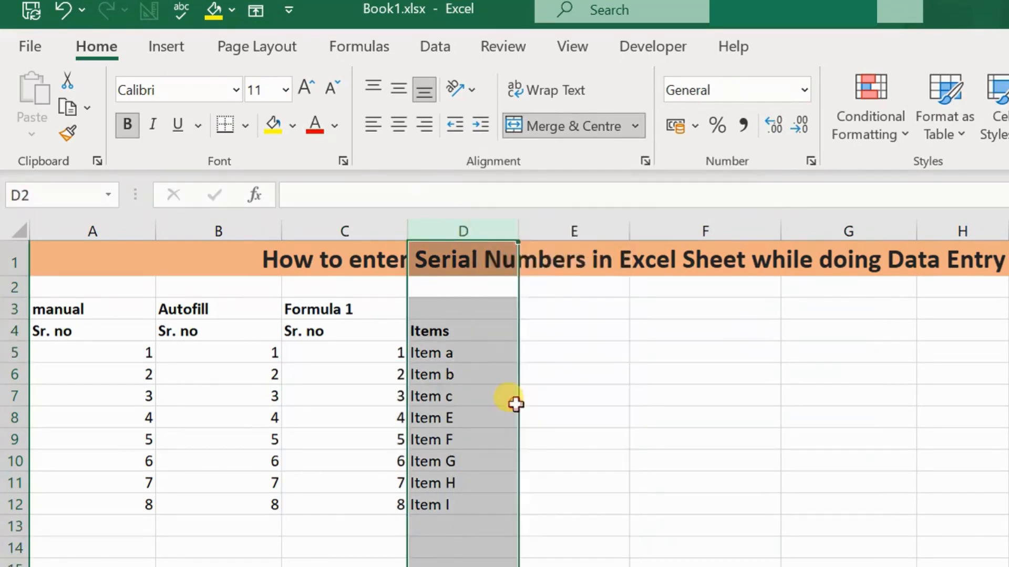
Copy the Formula 1 and Sr. no headings from C3:C4 to D3:D4.
{"action": "left_click", "coordinate": [337, 308]}
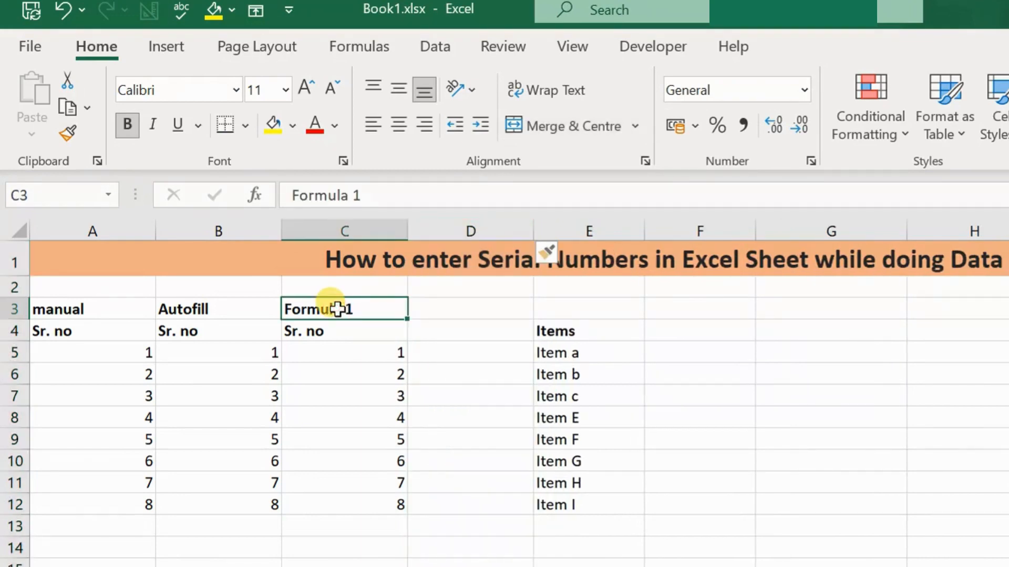
{"action": "key", "text": "shift+Down"}
{"action": "key", "text": "ctrl+c"}
{"action": "key", "text": "Right"}
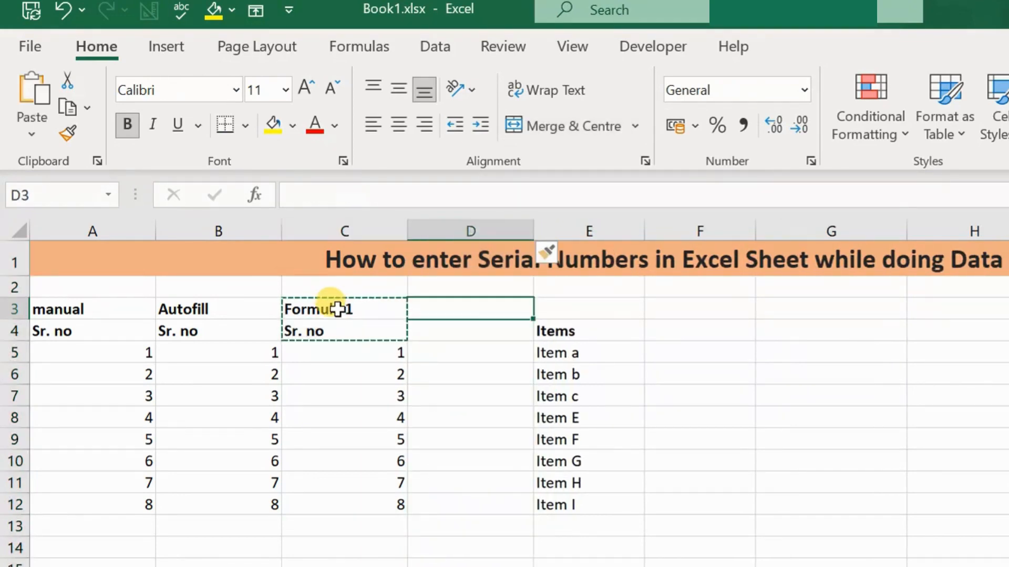
{"action": "key", "text": "ctrl+v"}
{"action": "key", "text": "Right"}
{"action": "key", "text": "Left"}
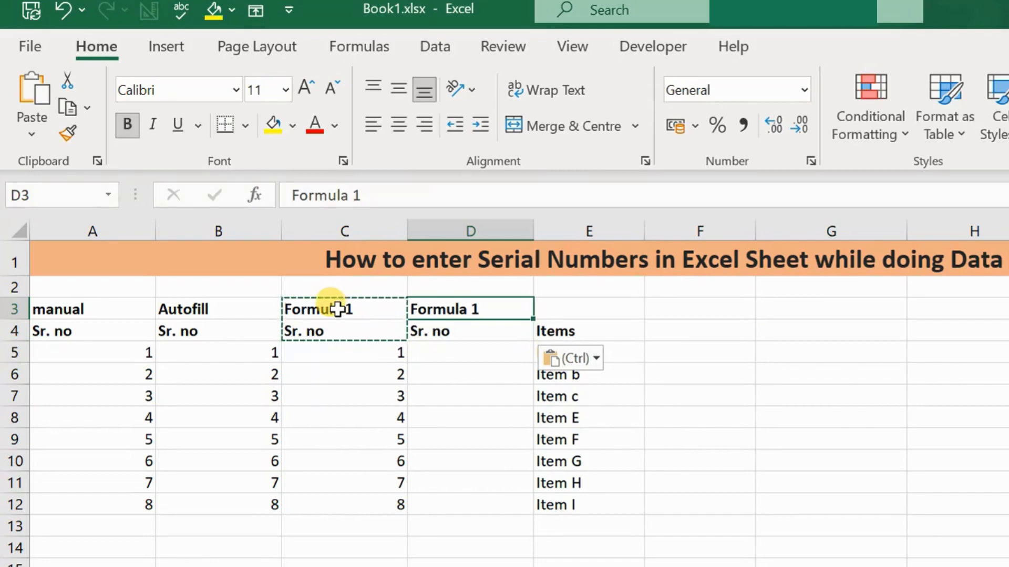
Change the copied heading in D3 to Formula 2.
{"action": "left_click", "coordinate": [412, 193]}
{"action": "key", "text": "BackSpace"}
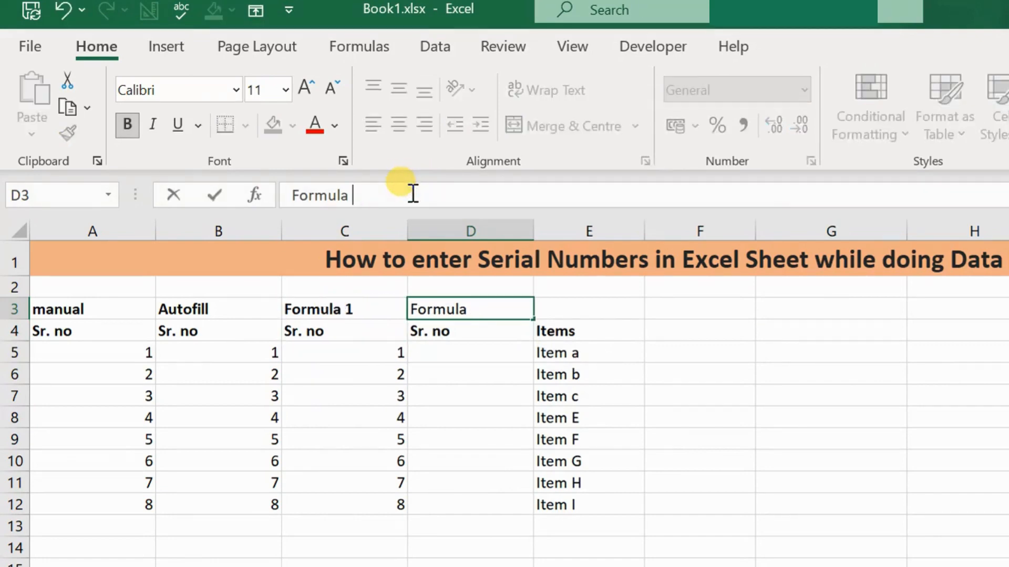
{"action": "type", "text": "2"}
{"action": "key", "text": "Return"}
{"action": "key", "text": "Return"}
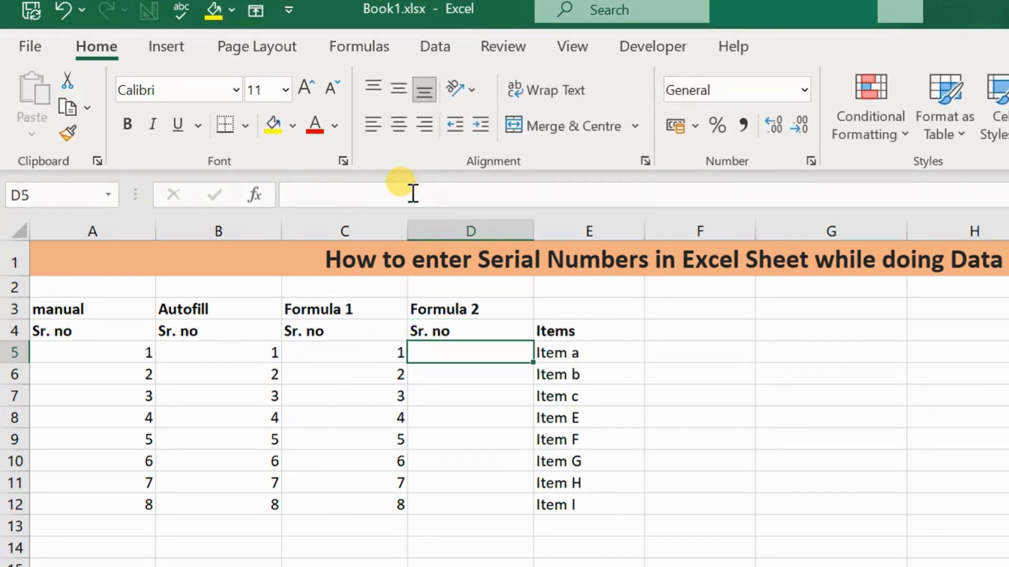
Enter the formula =ROW() in D5 to return the cell's row number.
{"action": "type", "text": "="}
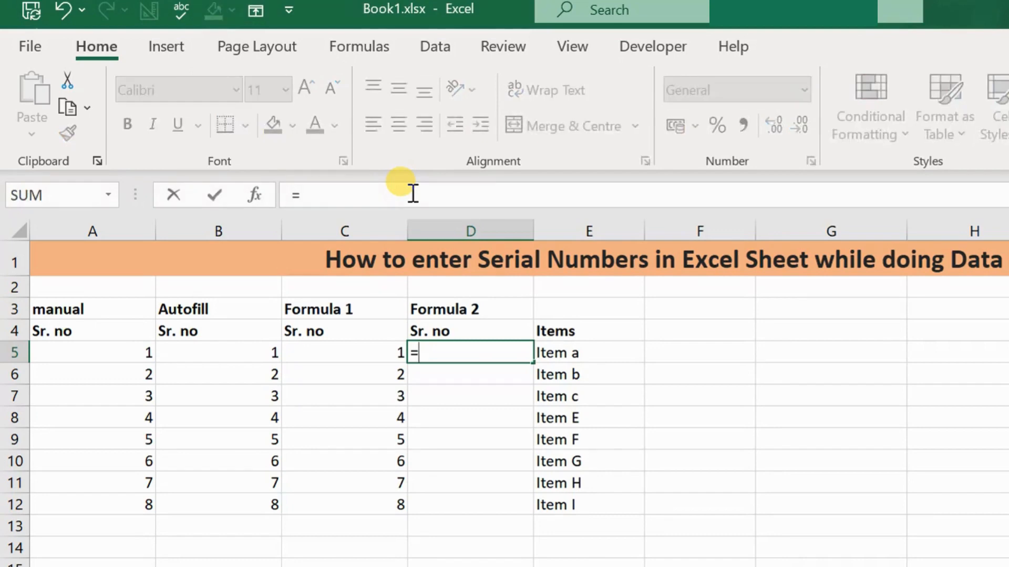
{"action": "type", "text": "Row"}
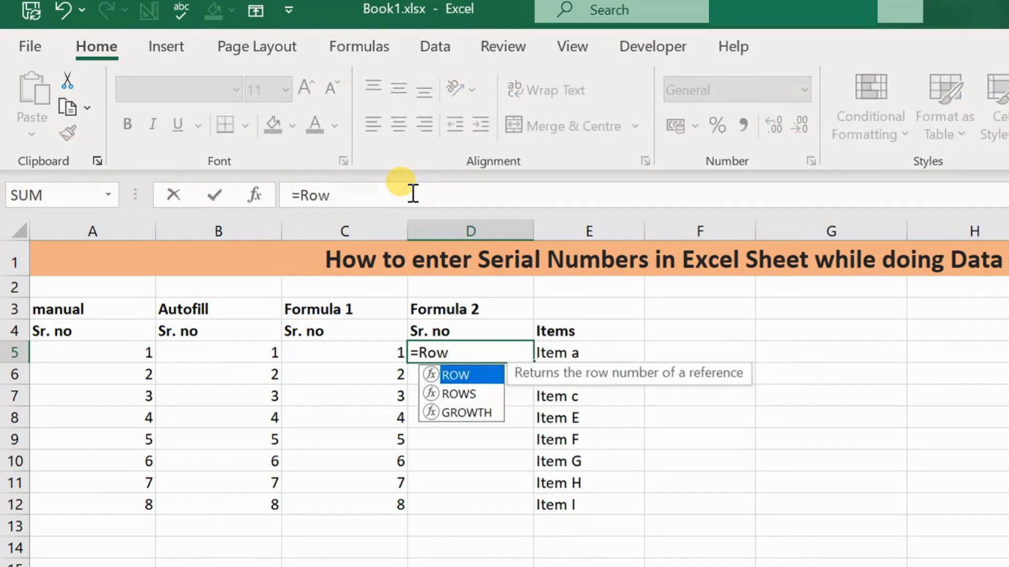
{"action": "type", "text": "()"}
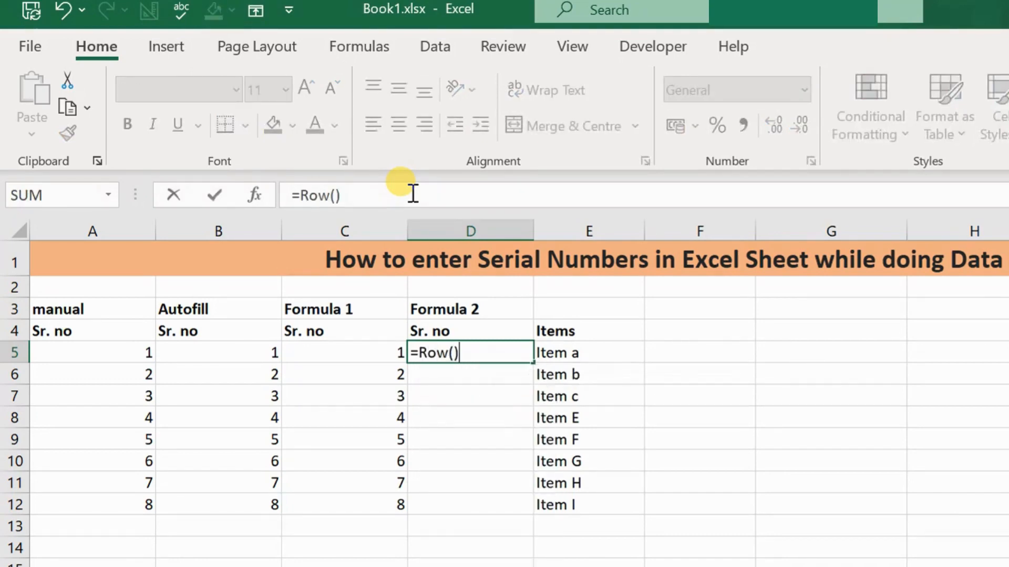
{"action": "key", "text": "BackSpace"}
{"action": "key", "text": "BackSpace"}
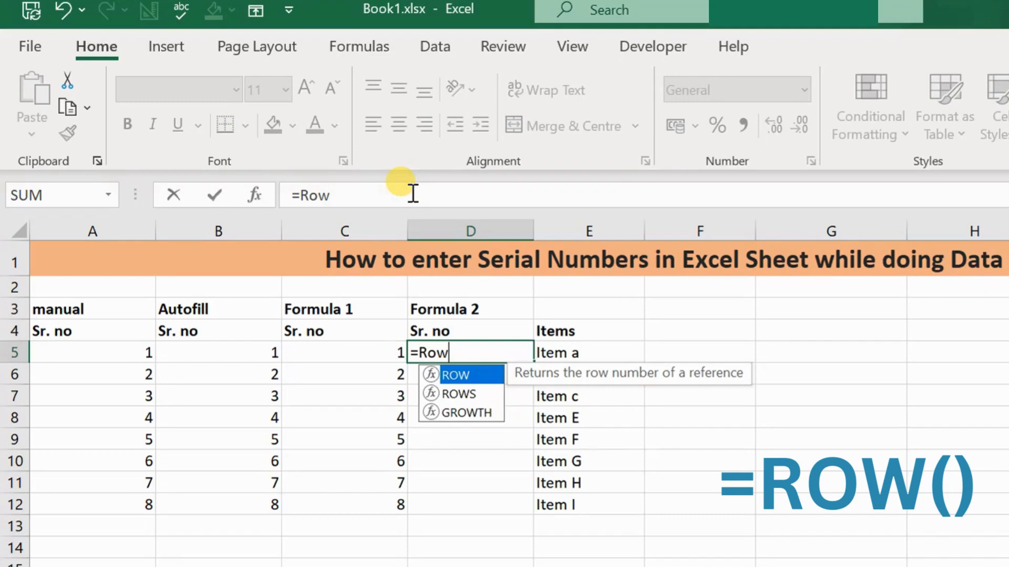
{"action": "type", "text": "()"}
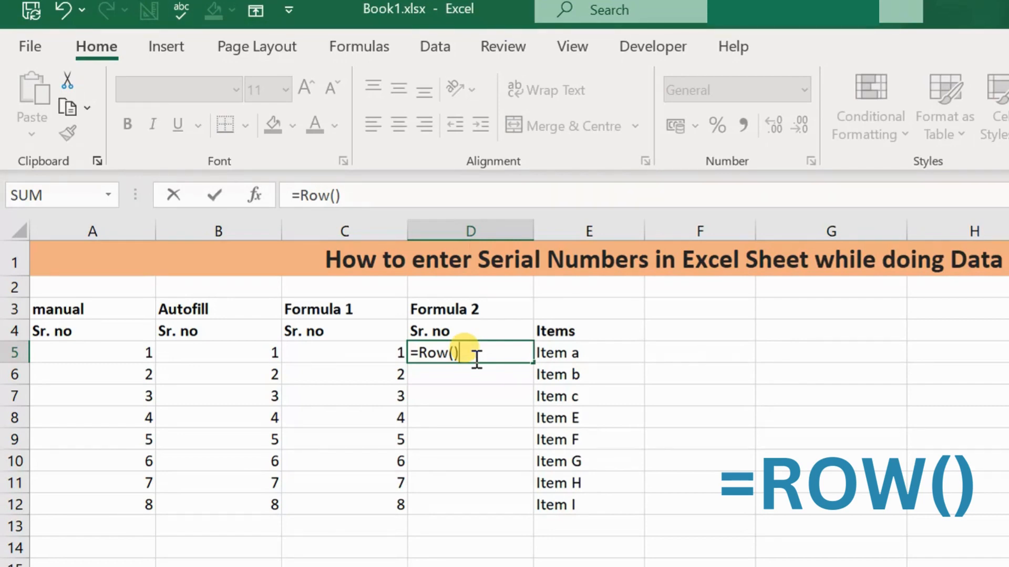
{"action": "key", "text": "Return"}
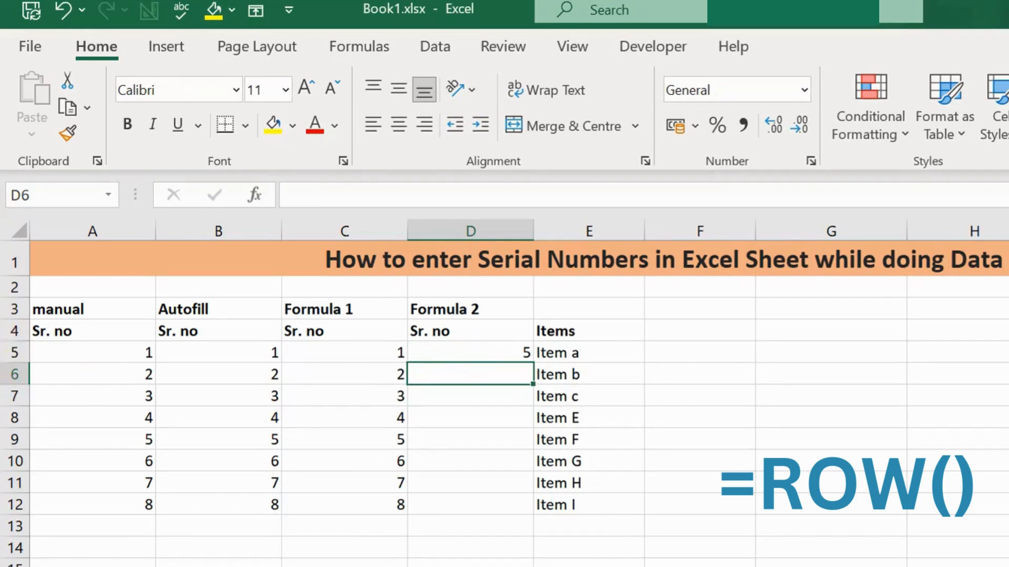
{"action": "left_click", "coordinate": [15, 353]}
Replace the formula in D5 with =ROW()-4 and fill it down to D12.
{"action": "left_click", "coordinate": [513, 354]}
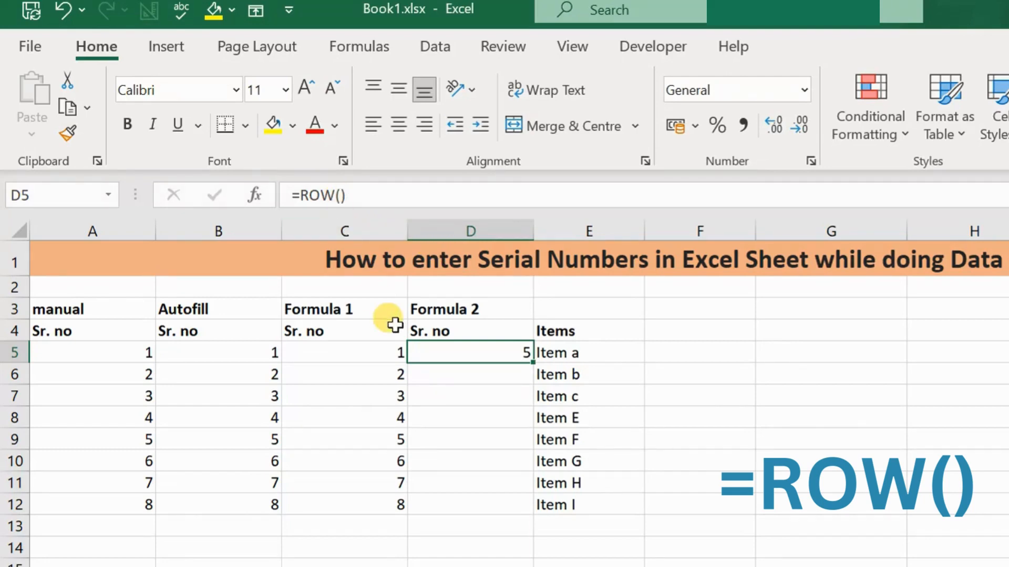
{"action": "type", "text": "=Row"}
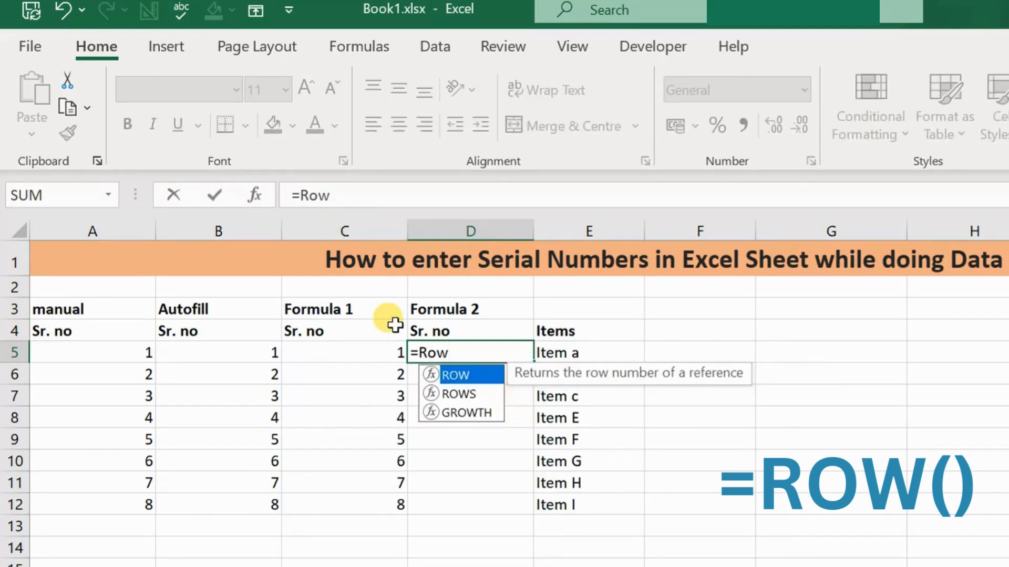
{"action": "type", "text": "()"}
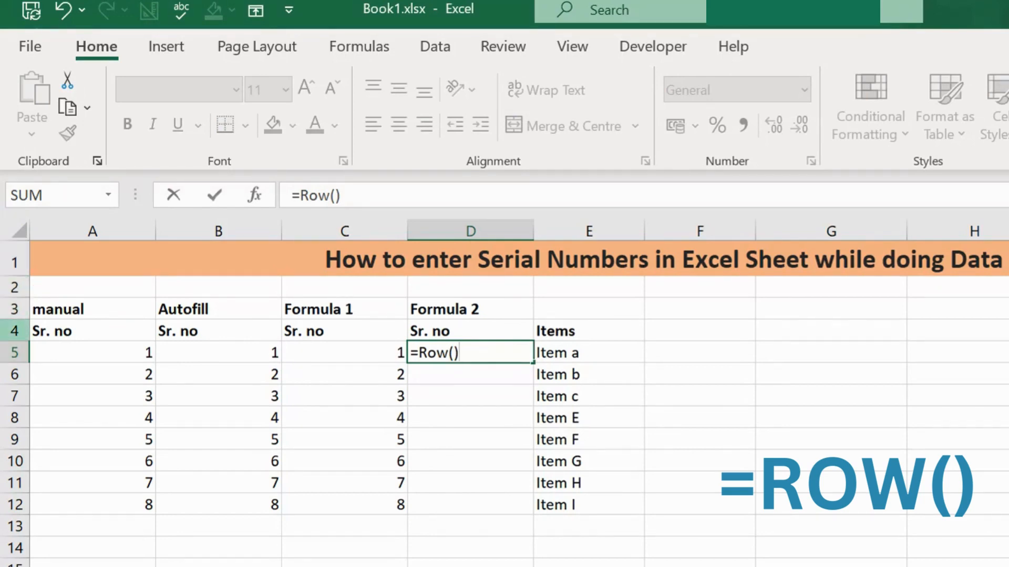
{"action": "type", "text": "-4"}
{"action": "key", "text": "Return"}
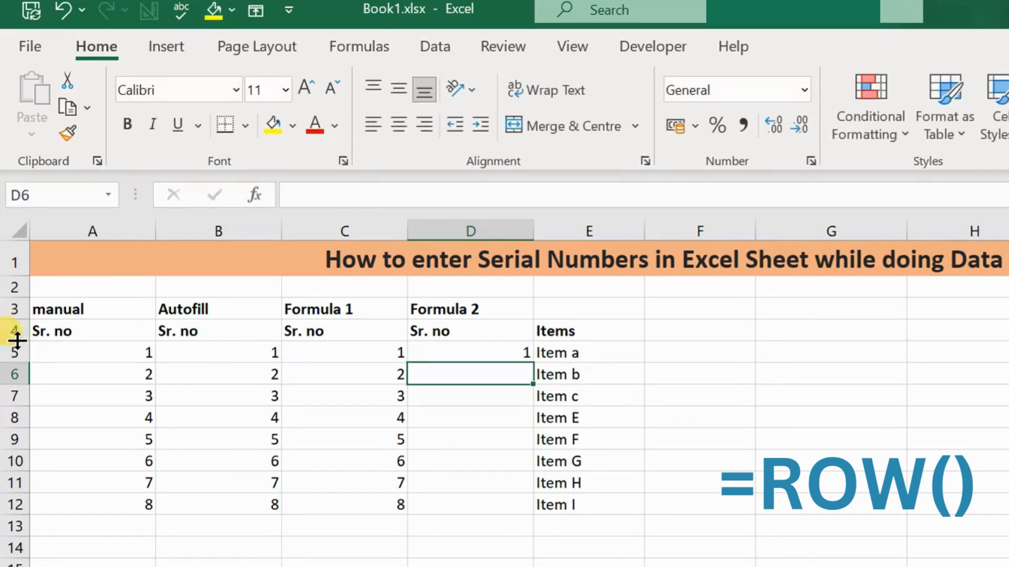
{"action": "left_click", "coordinate": [443, 348]}
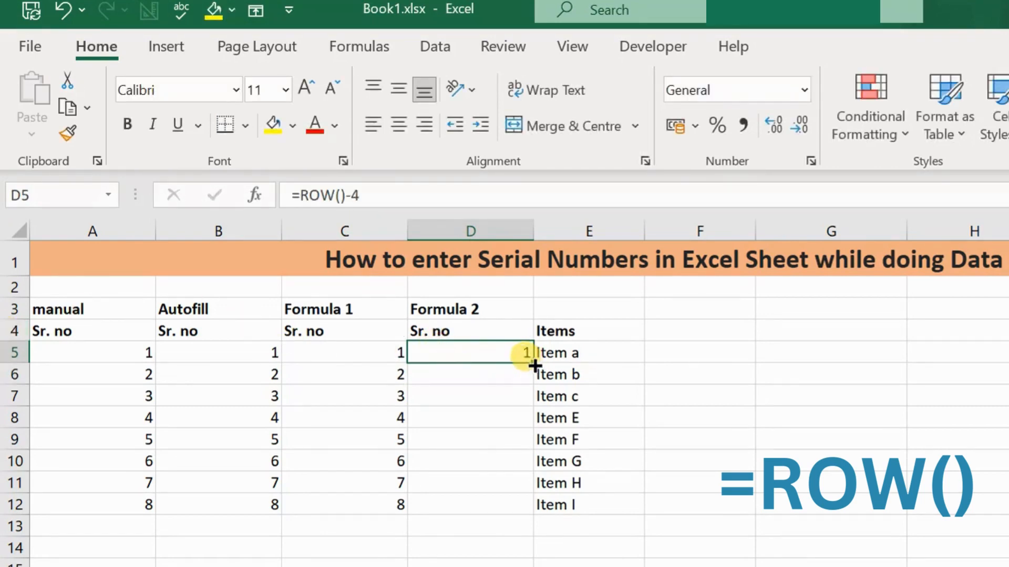
{"action": "left_click_drag", "start_coordinate": [533, 363], "coordinate": [537, 514]}
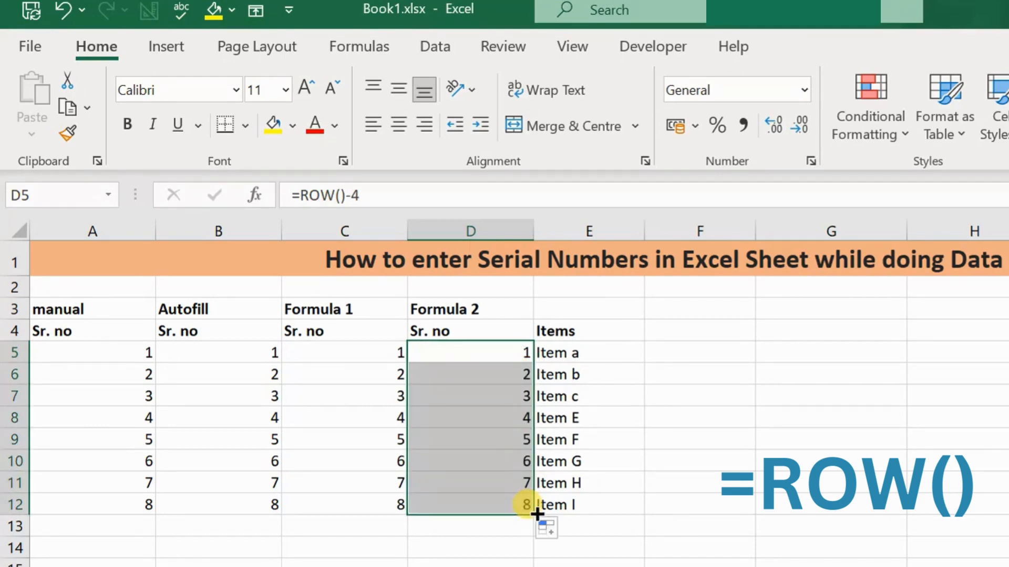